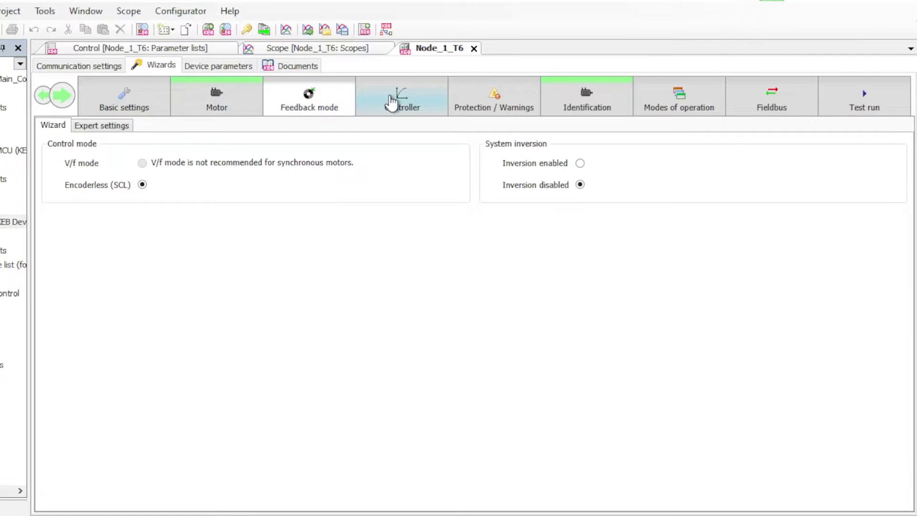
# - Show the Node_1_T6 Wizards view on its Basic settings page with the device online
pyautogui.click(392, 101)
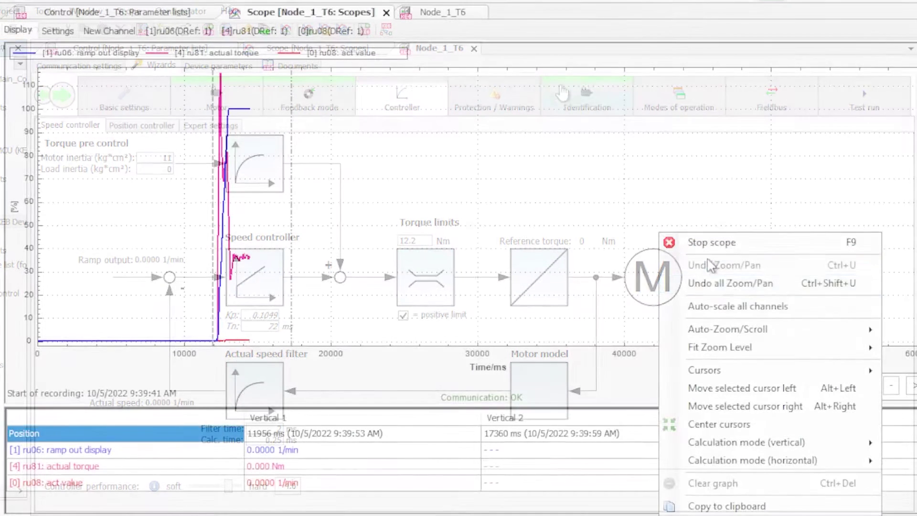
pyautogui.click(743, 306)
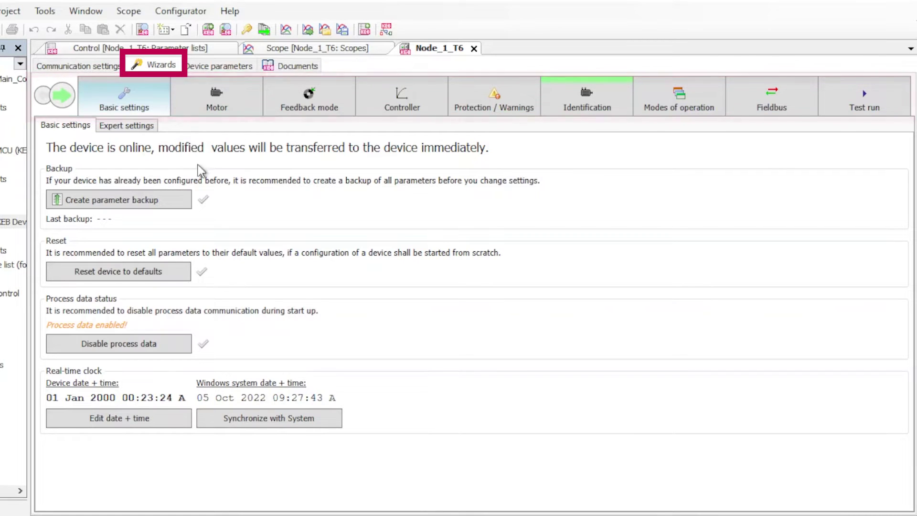
# - Step through the Motor, Feedback mode, Controller and Identification wizards, then launch the test run wizard
pyautogui.click(201, 111)
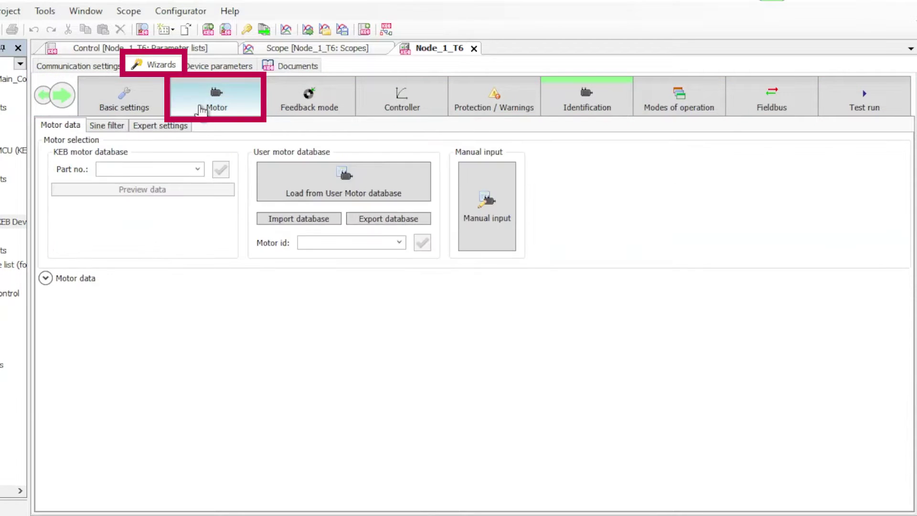
pyautogui.click(298, 87)
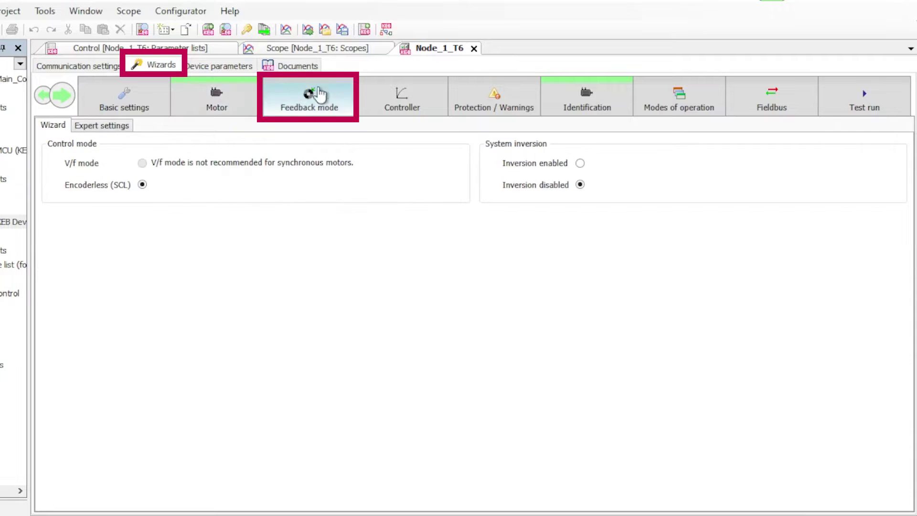
pyautogui.click(384, 104)
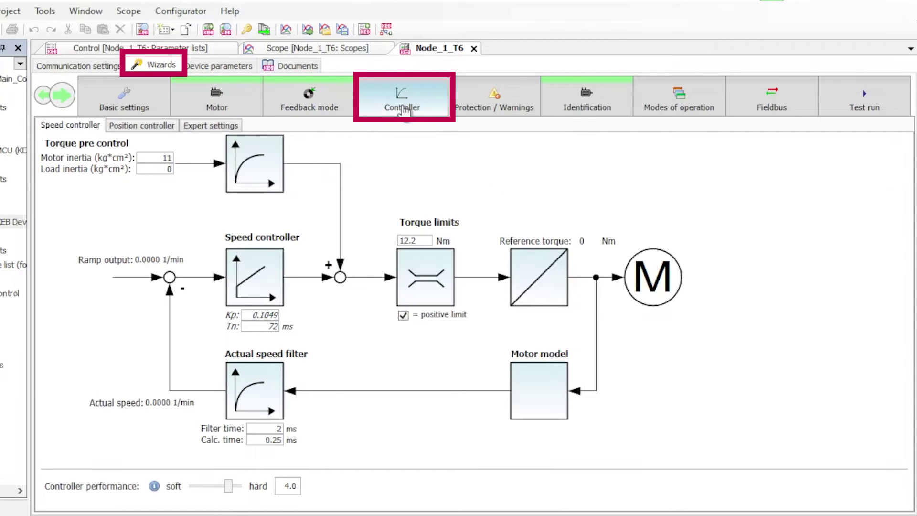
pyautogui.click(583, 106)
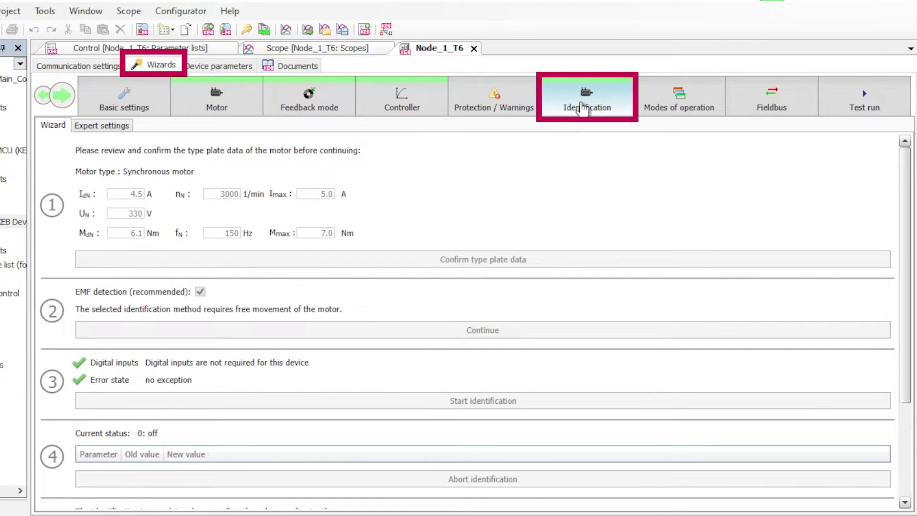
pyautogui.click(841, 101)
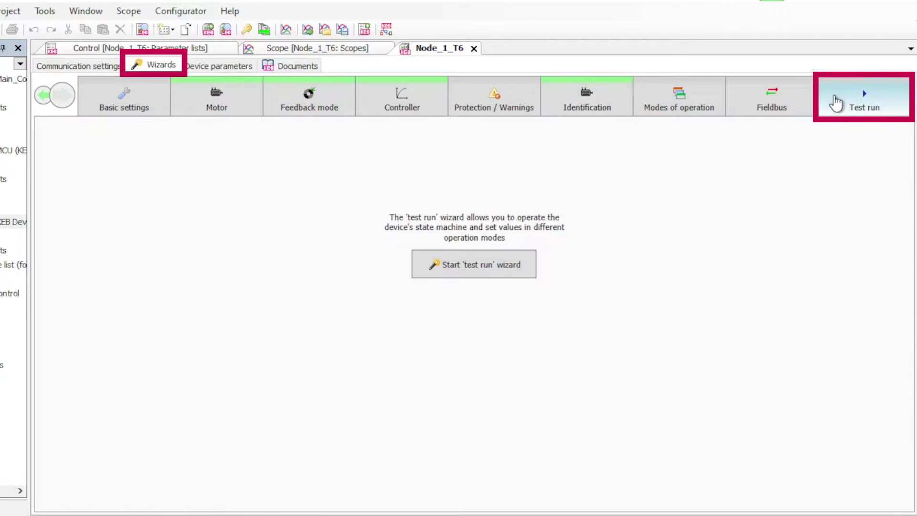
pyautogui.click(483, 272)
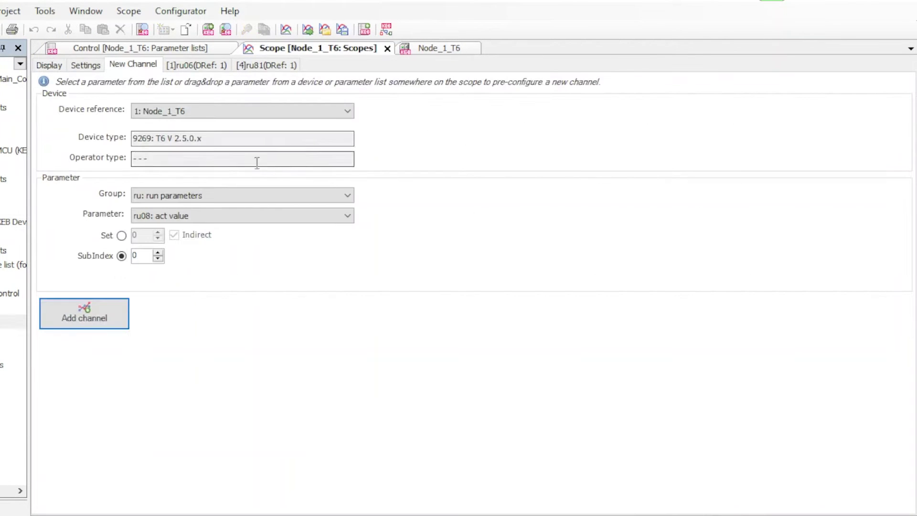
# - Add ru08: act value as a scope channel and start the scope recording
pyautogui.click(85, 310)
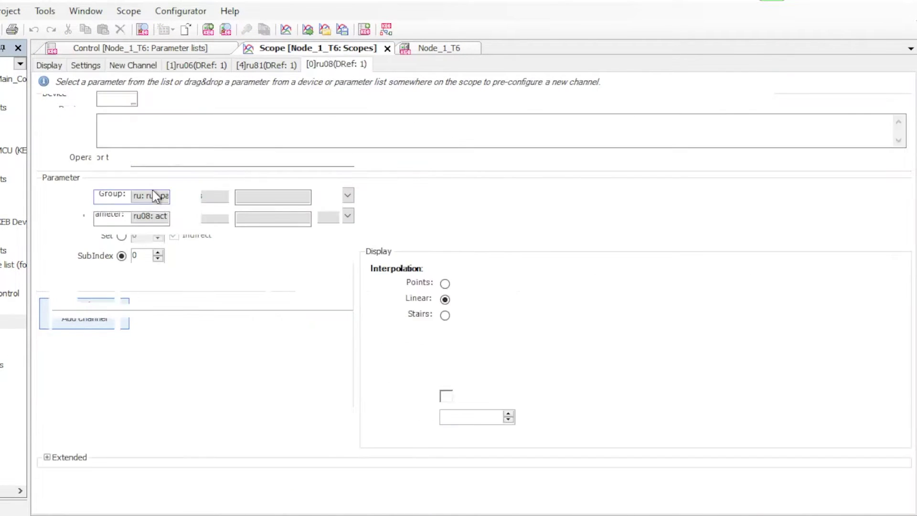
pyautogui.click(50, 68)
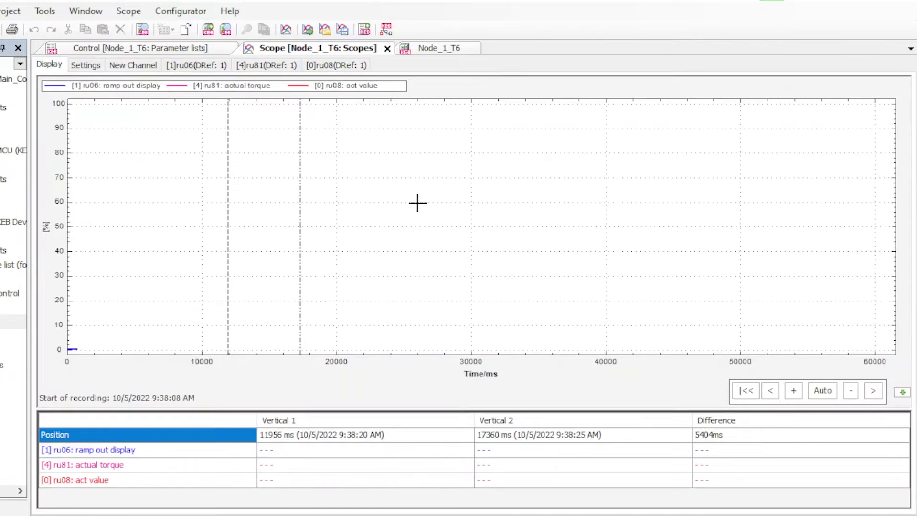
pyautogui.rightClick(419, 205)
pyautogui.click(449, 214)
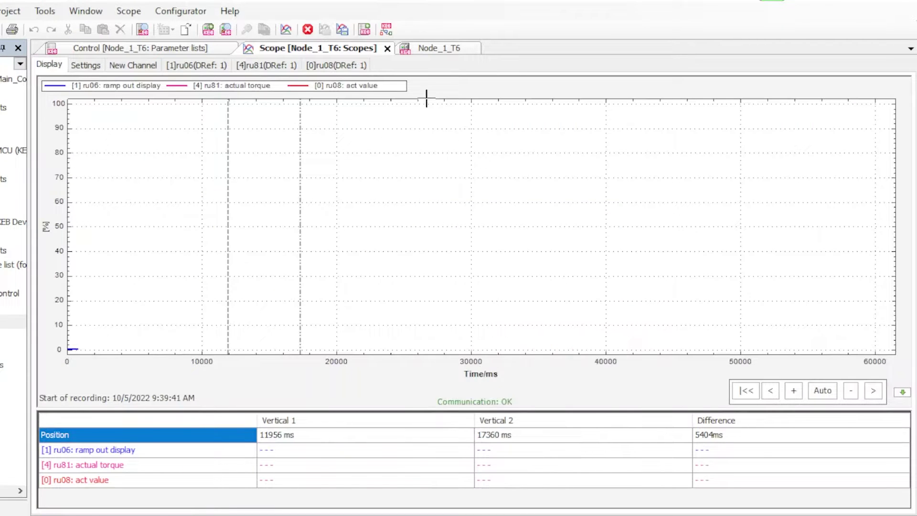
pyautogui.click(141, 48)
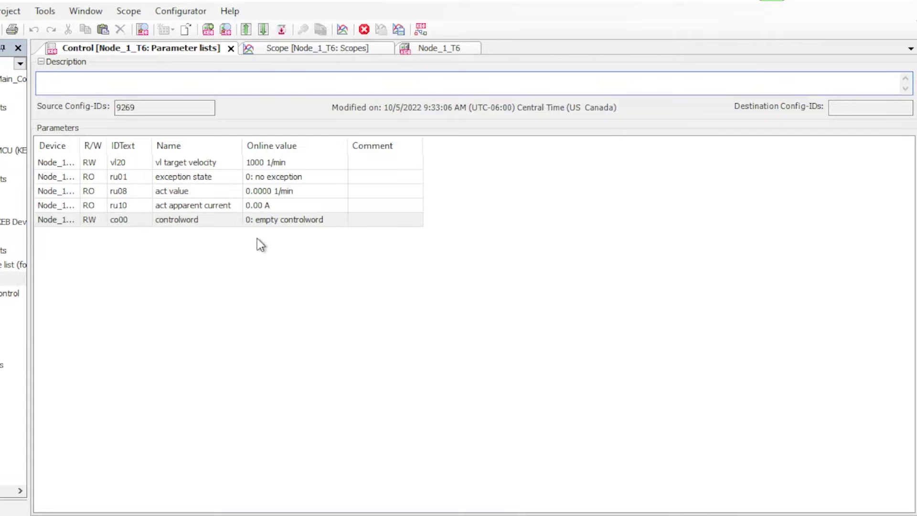
# - Set controlword co00 to 15 to start the motor, then watch the scope trace
pyautogui.doubleClick(284, 221)
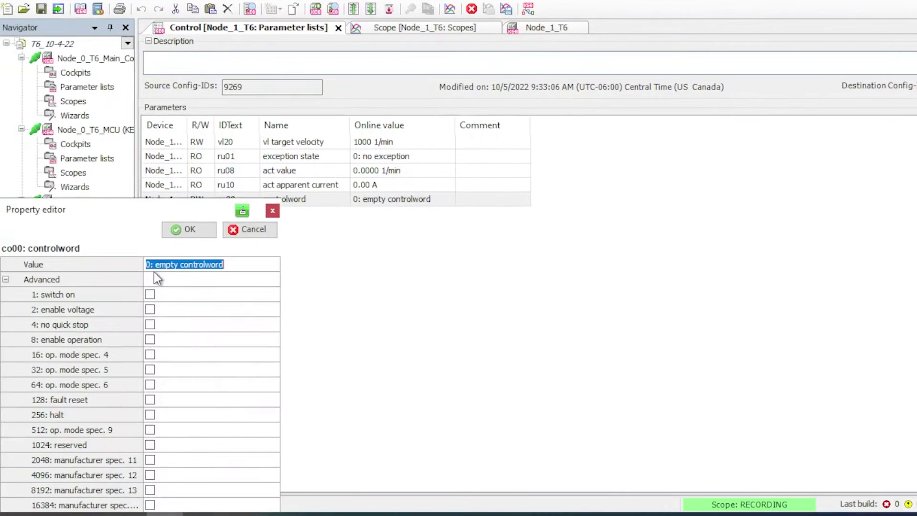
pyautogui.write('15')
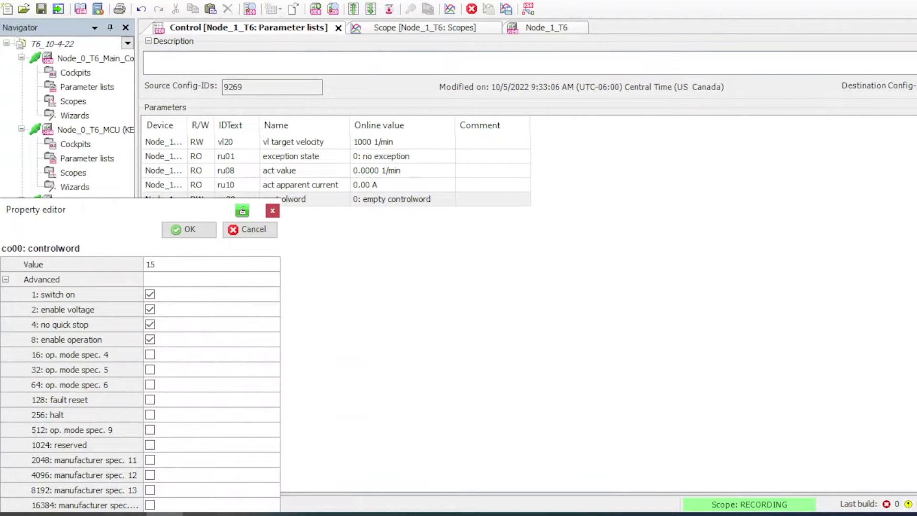
pyautogui.press('Return')
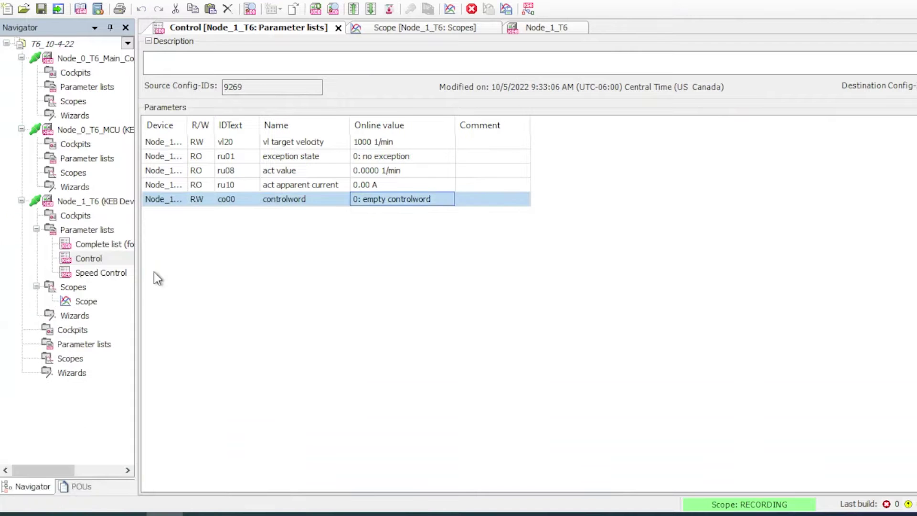
pyautogui.click(488, 27)
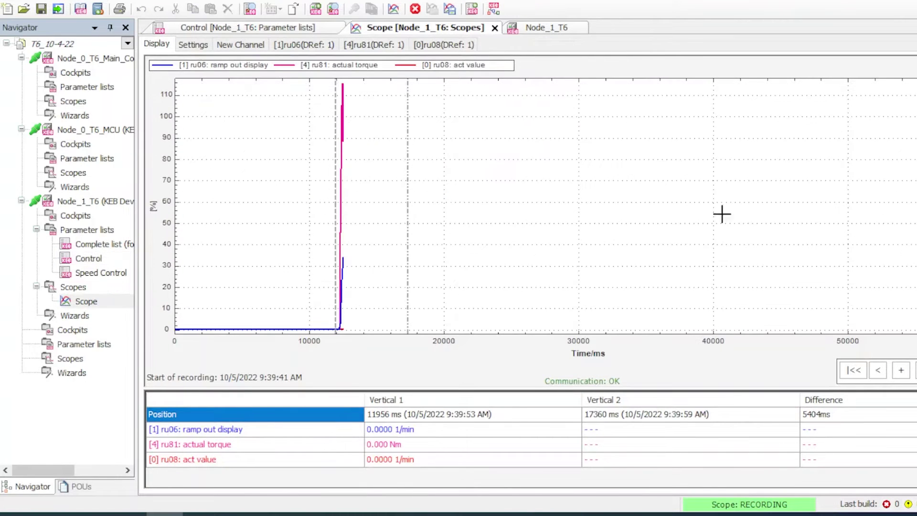
# - Auto-scale all scope channels and place the vertical cursors near 34352 ms and 33813 ms
pyautogui.rightClick(744, 229)
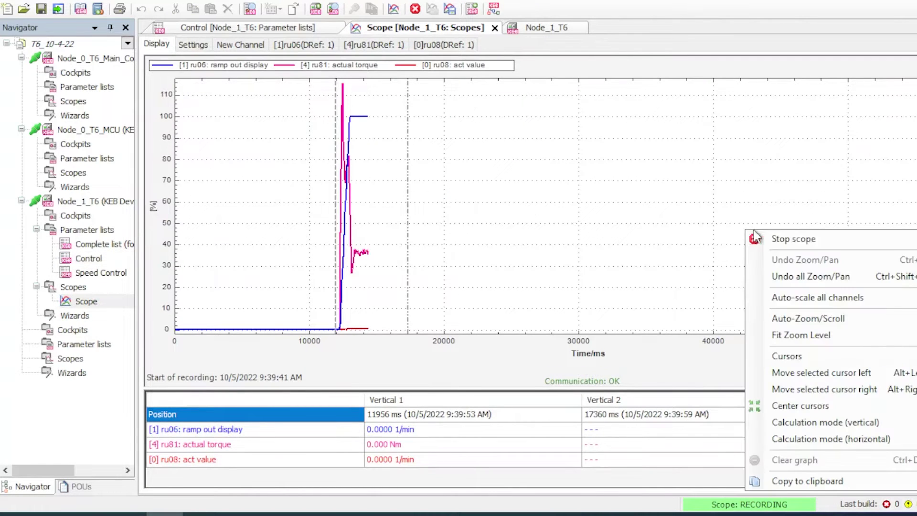
pyautogui.click(822, 299)
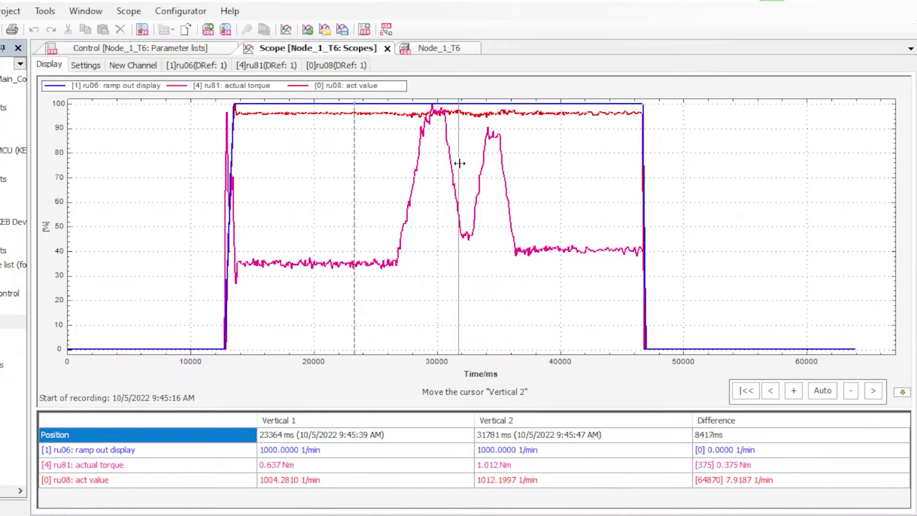
pyautogui.moveTo(459, 163); pyautogui.dragTo(491, 158)
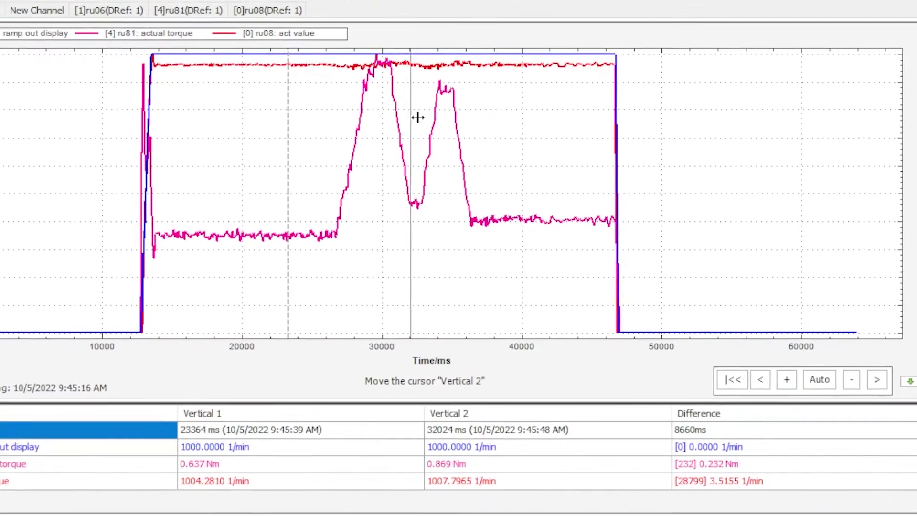
pyautogui.moveTo(424, 100); pyautogui.dragTo(377, 96)
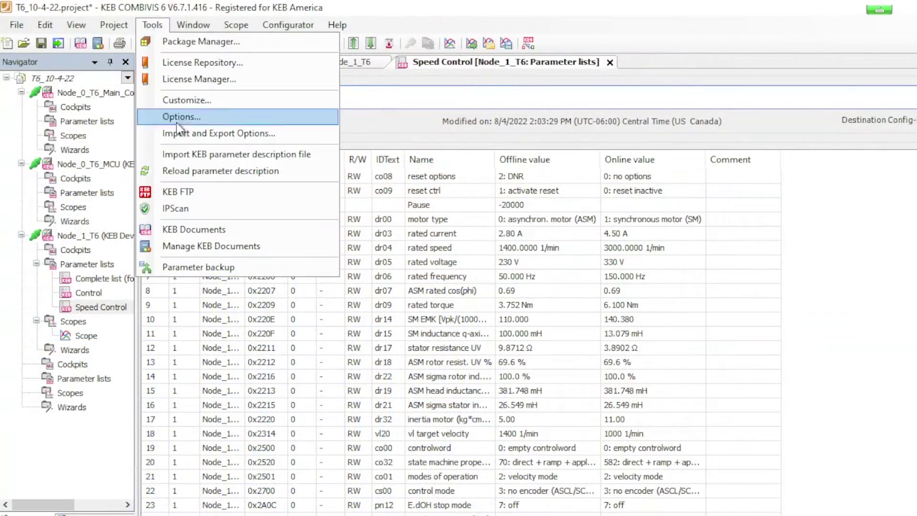
# - Browse KEB Documents > Manuals to the Programming manual T6 Drive Control Unit V2.5 (DCU) details
pyautogui.click(191, 230)
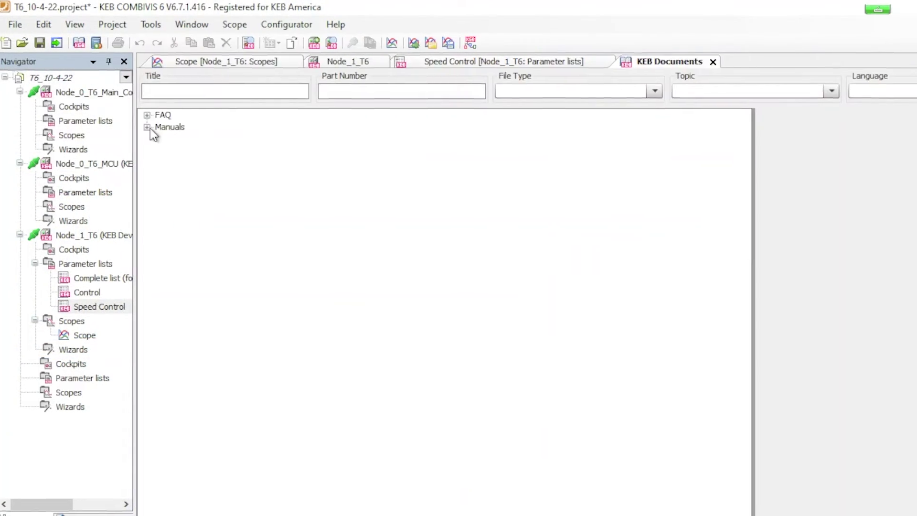
pyautogui.click(148, 127)
pyautogui.scroll(-13, 228, 229)
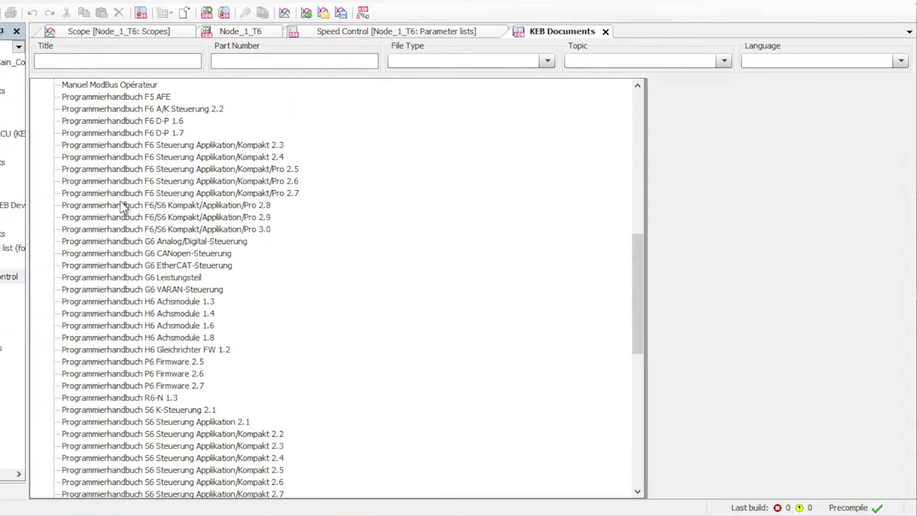
pyautogui.scroll(-12, 125, 215)
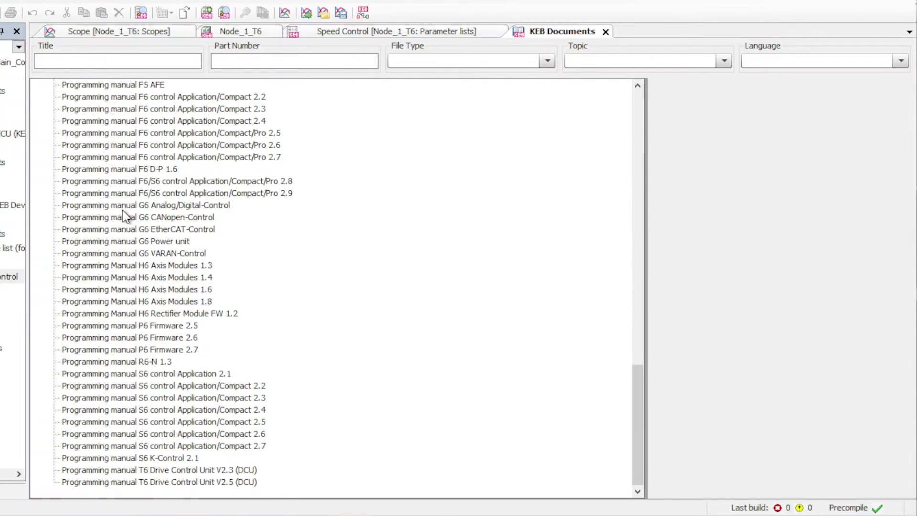
pyautogui.click(165, 482)
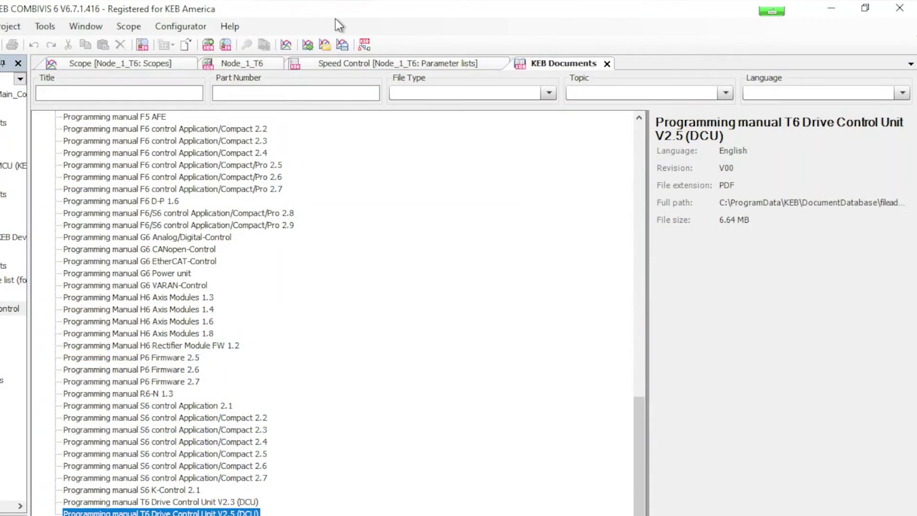
# - Launch KEB QuickSupport remote assistance, accept its disclaimer, and open TeamViewer
pyautogui.click(236, 26)
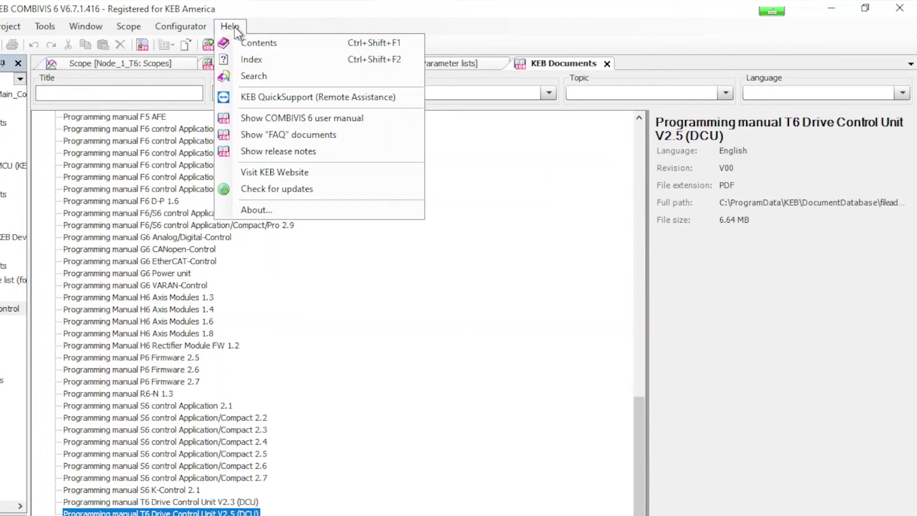
pyautogui.click(248, 97)
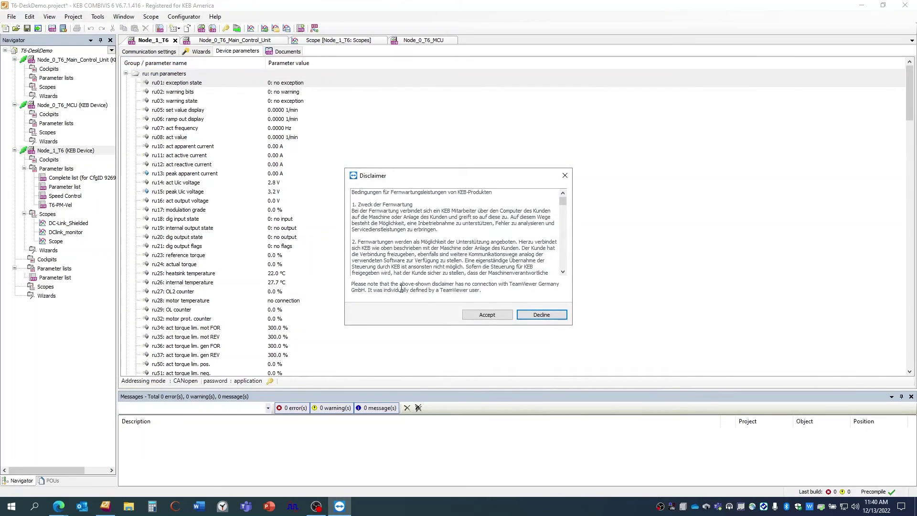
pyautogui.click(477, 316)
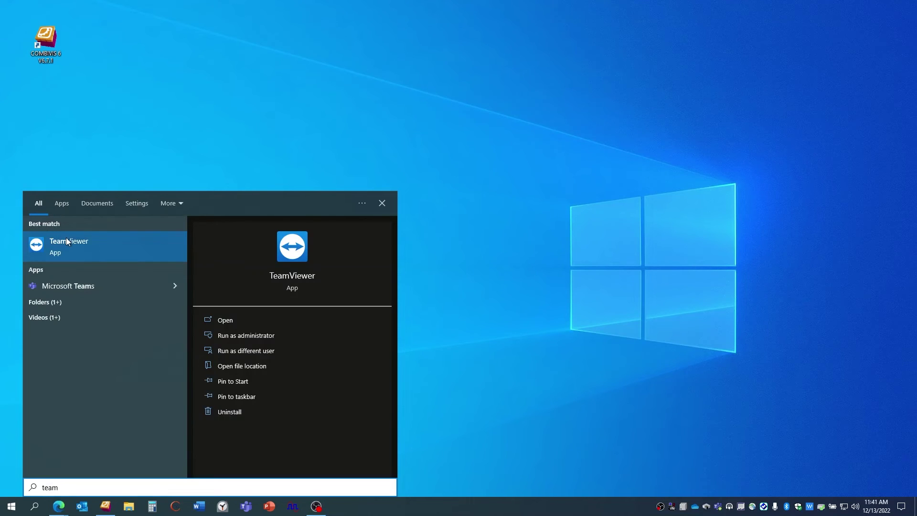
pyautogui.click(68, 242)
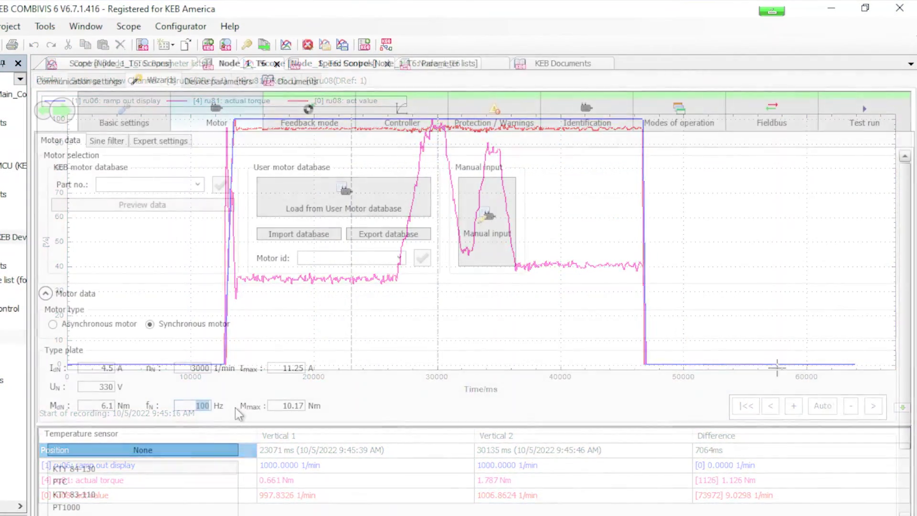
# - Enter 150 Hz as the rated frequency fN in the motor type plate data
pyautogui.write('150')
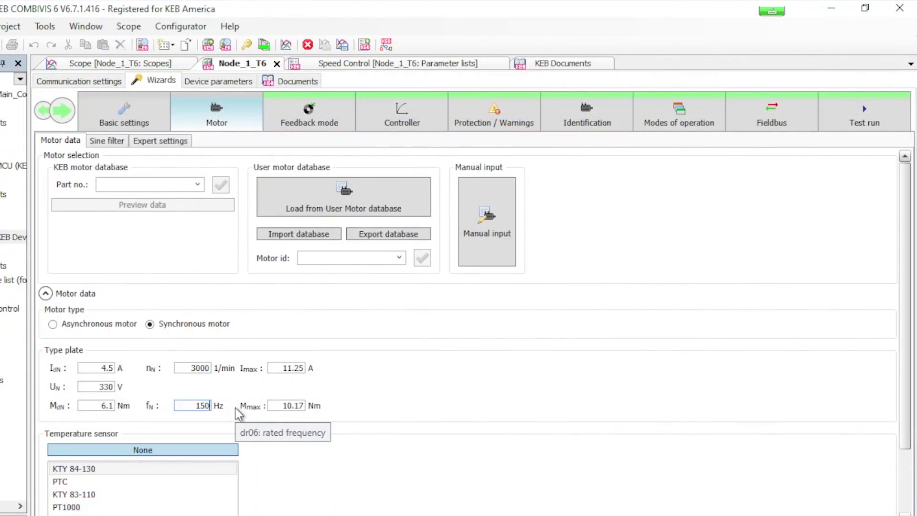